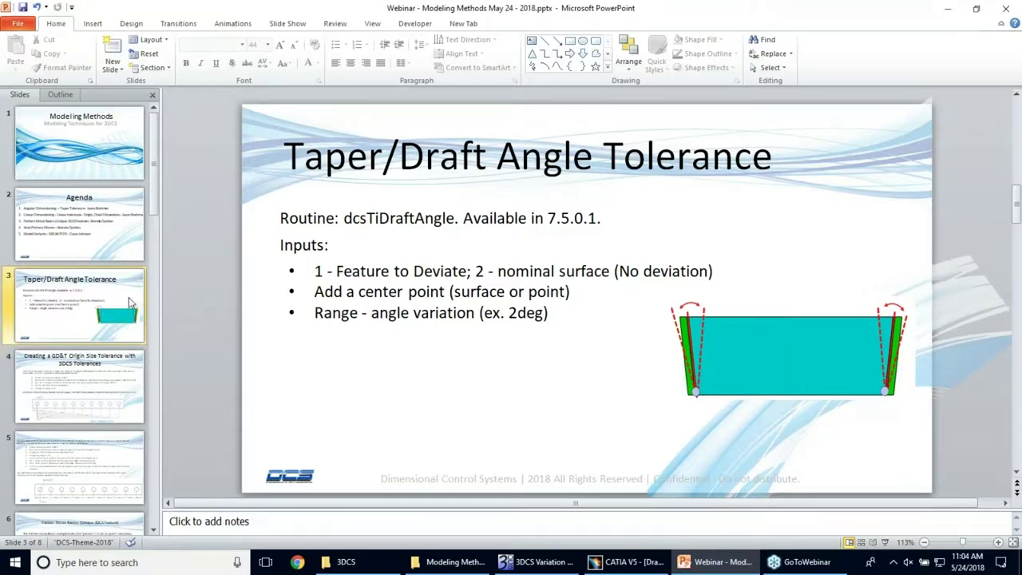
Review the Agenda slide, then return to the Taper/Draft Angle slide and highlight dcsTiDraftAngle.
click(101, 240)
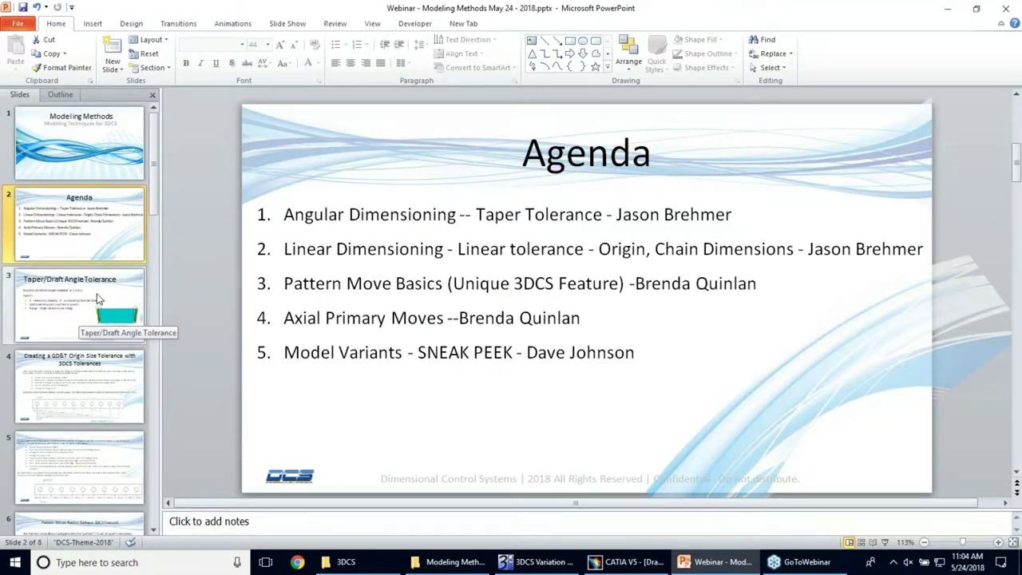
click(65, 289)
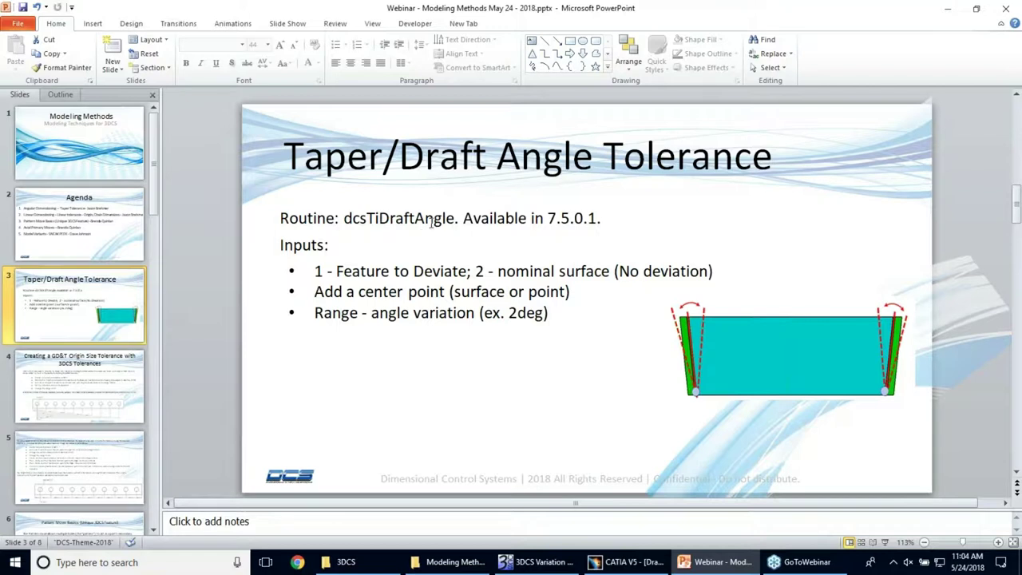
drag(458, 220, 364, 221)
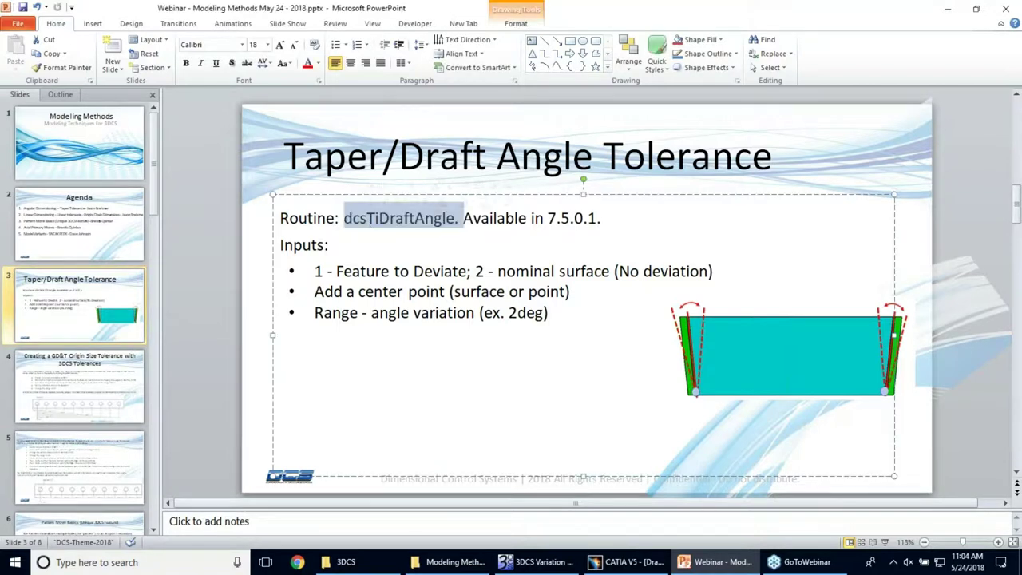
click(482, 243)
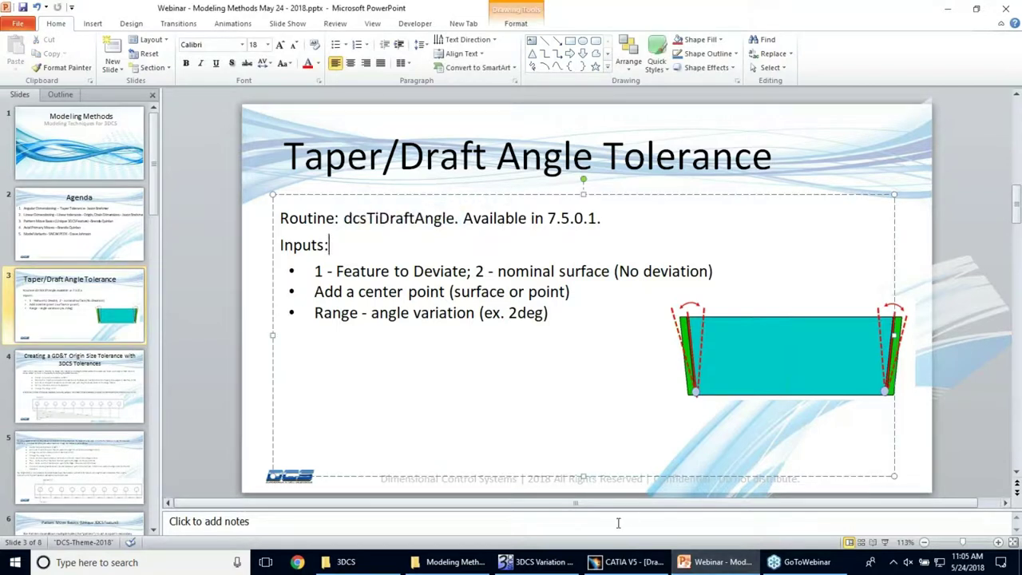
Switch to CATIA and list the Tapered_Hole part's tolerances.
click(627, 562)
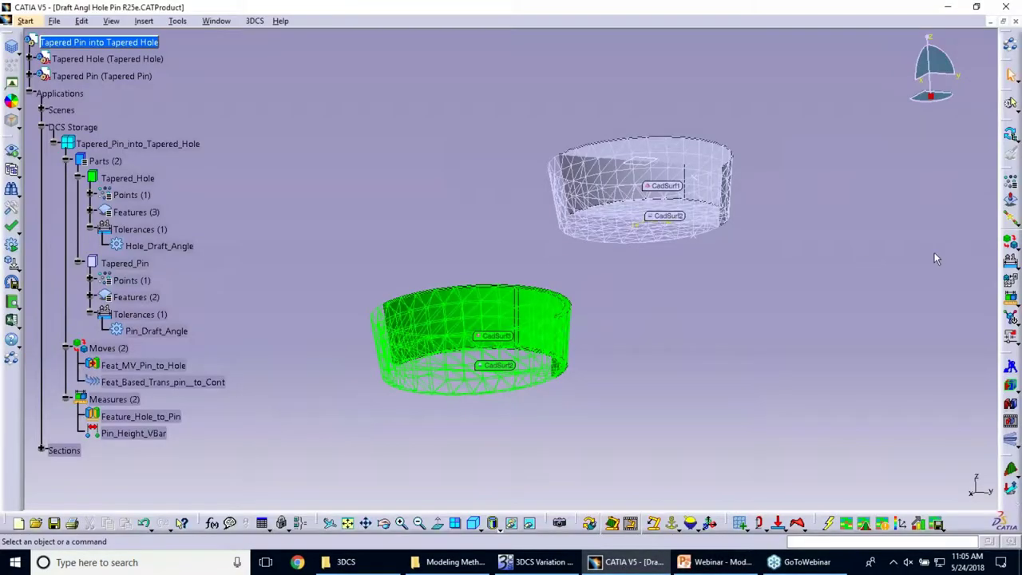
click(1010, 261)
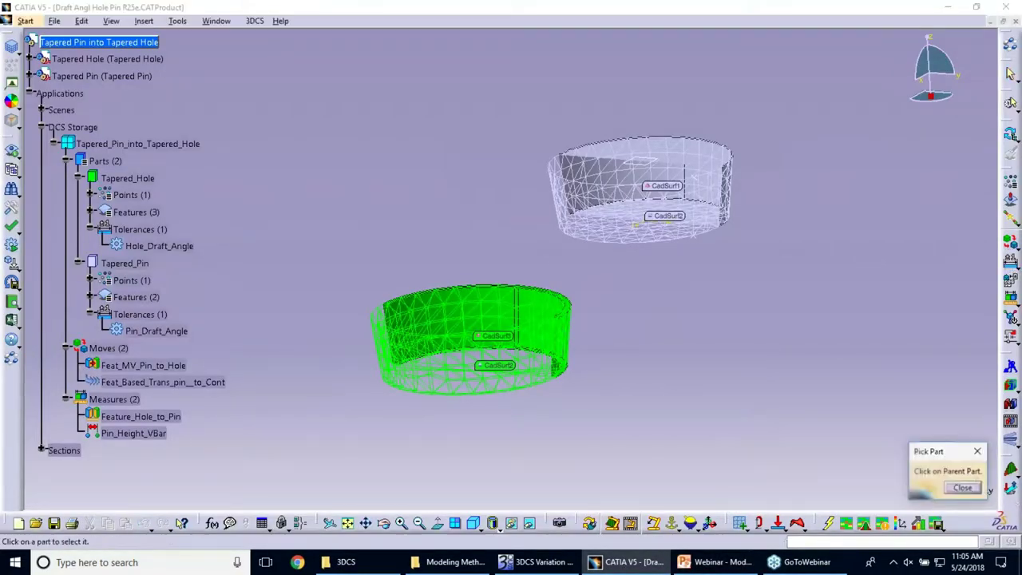
click(128, 179)
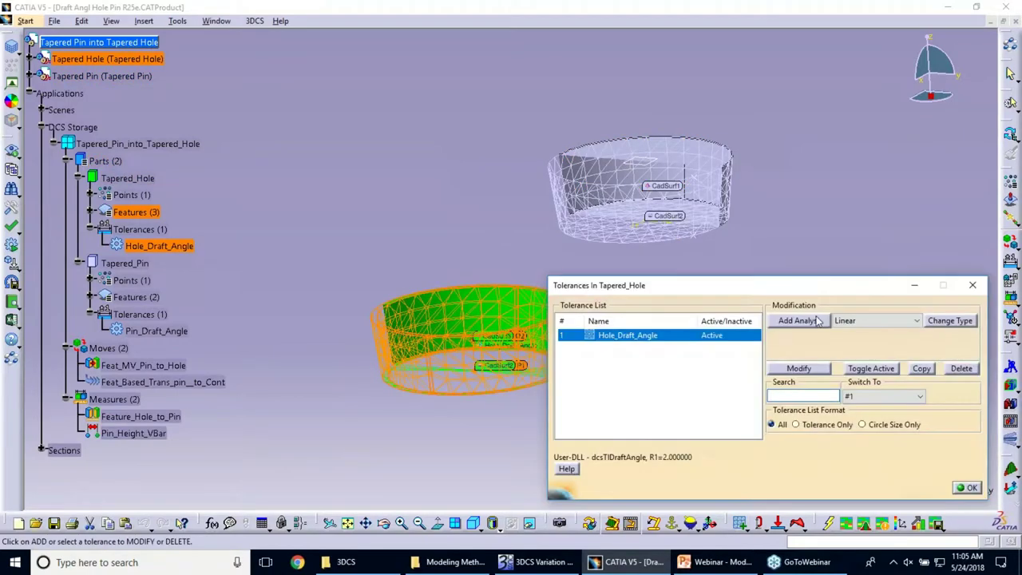
Start a new User-DLL tolerance with the dcsTIDraftAngle routine, then discard it.
click(879, 327)
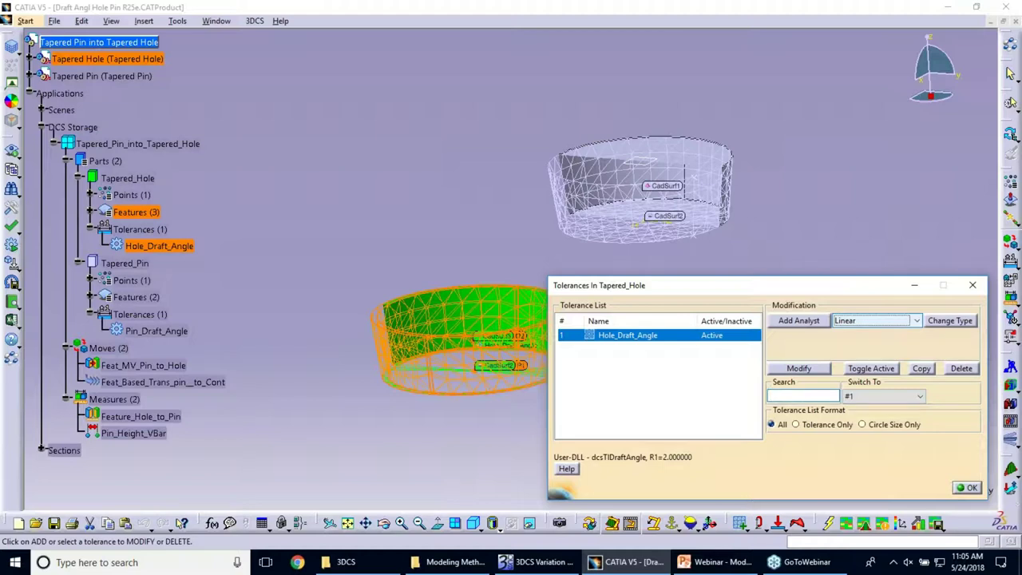
click(869, 367)
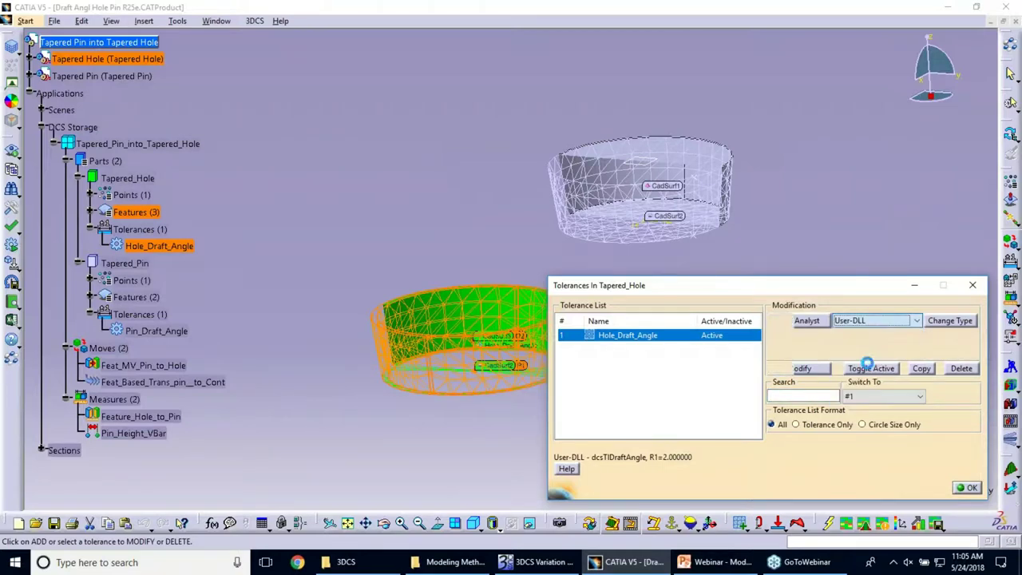
click(798, 320)
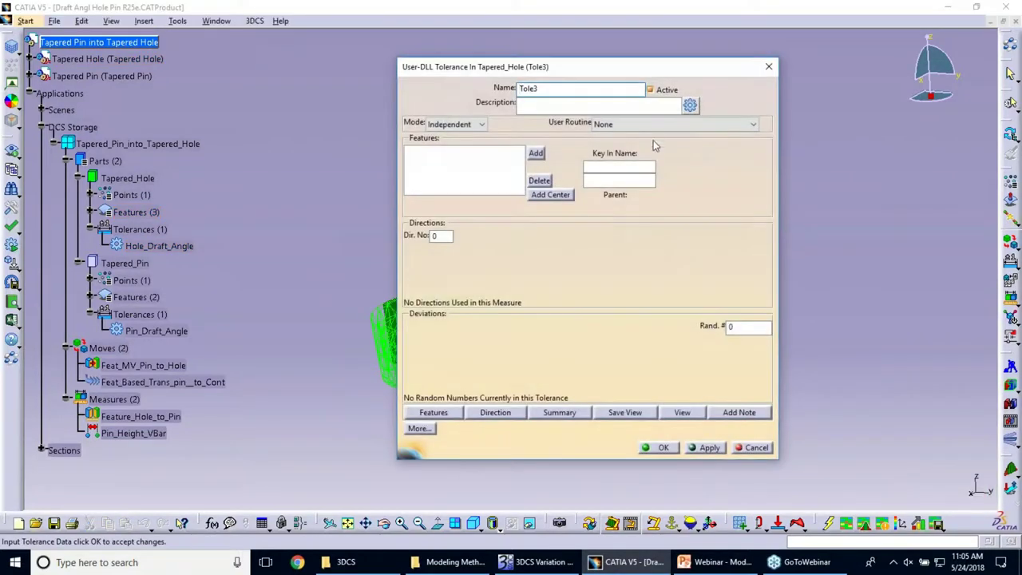
click(660, 126)
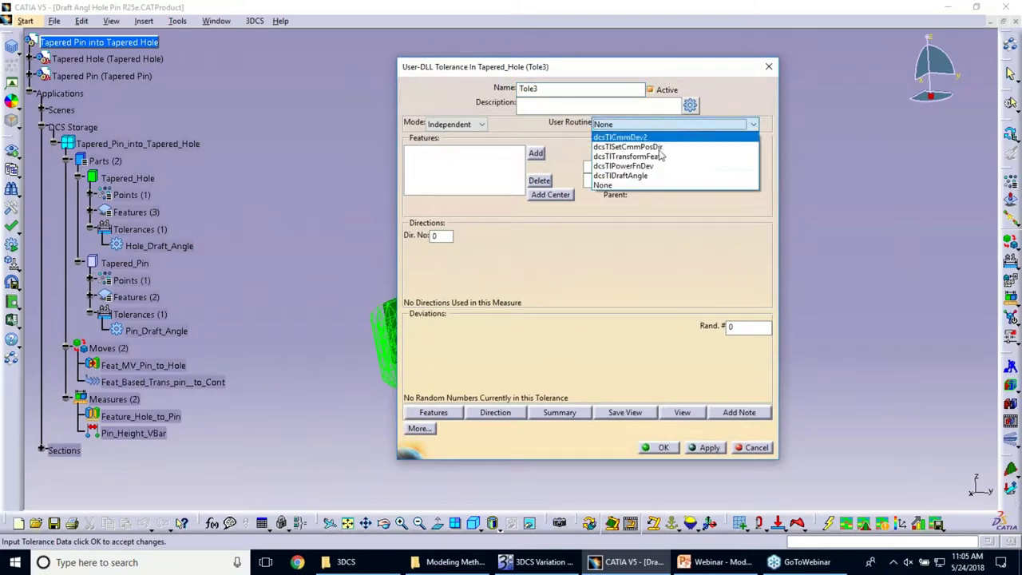
click(663, 176)
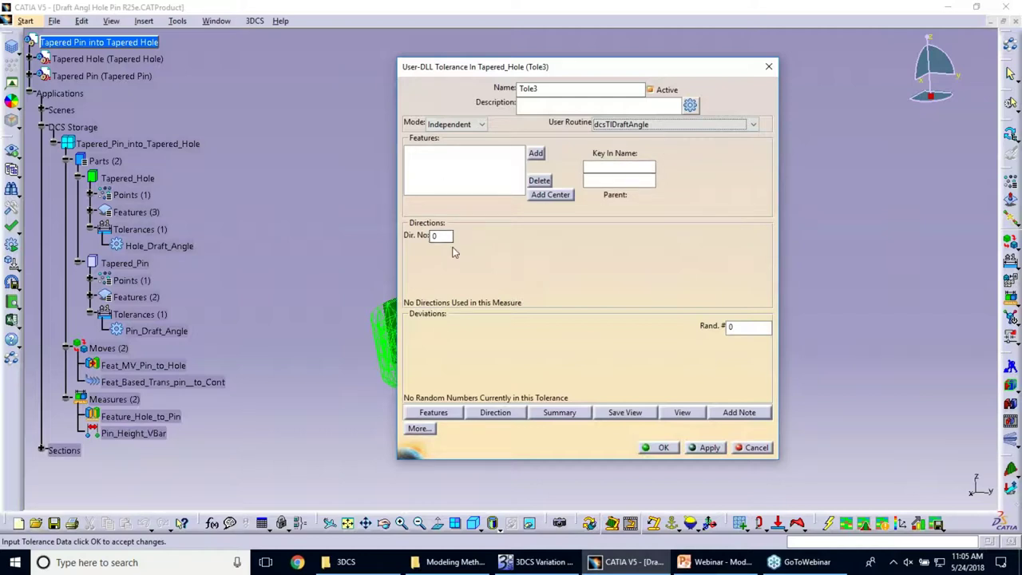
click(719, 447)
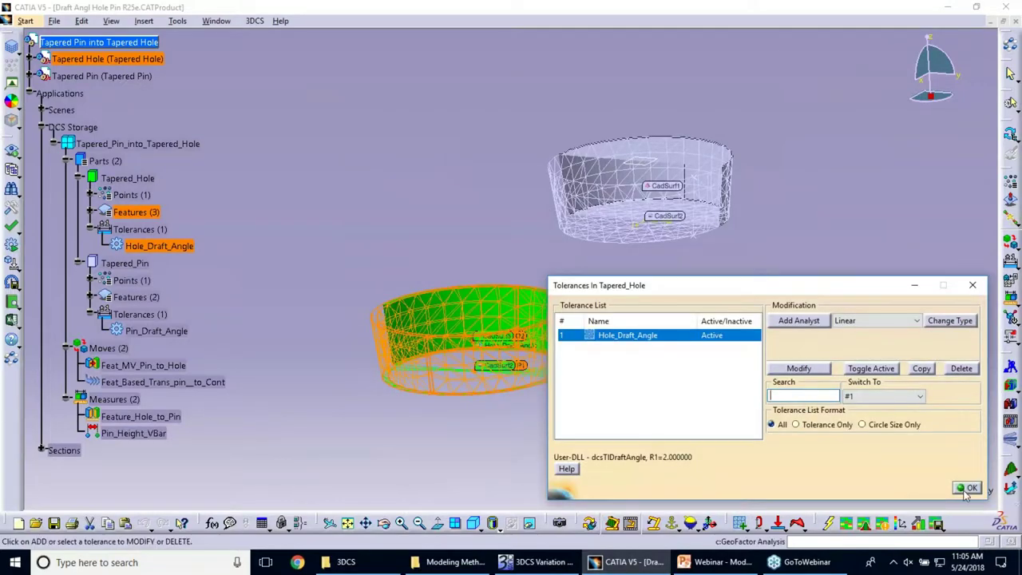
Inspect Hole_Draft_Angle's CadSurf3 surface, CadSurf2 center and 2deg range, and accept it unchanged.
click(973, 286)
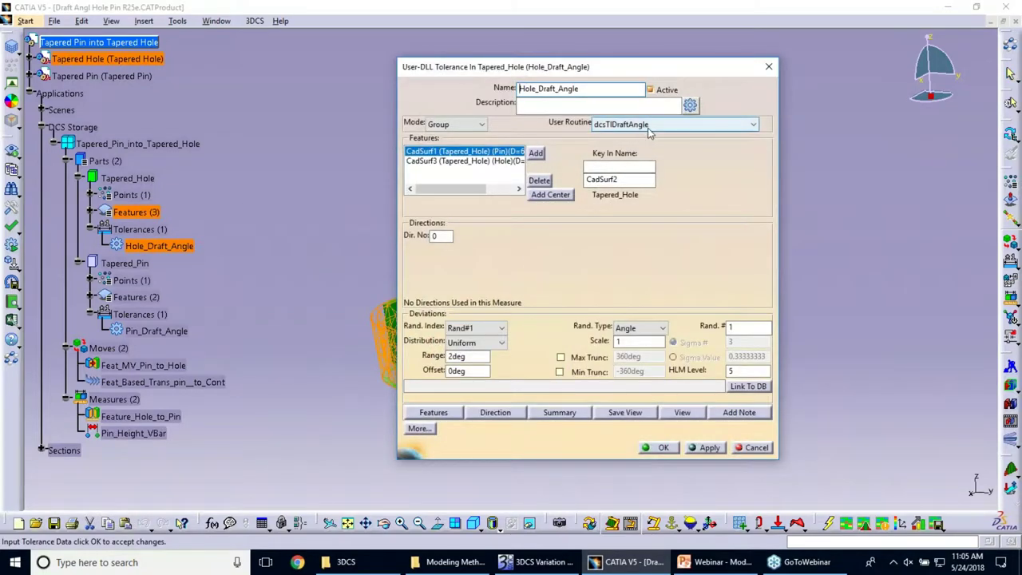
drag(523, 68, 713, 72)
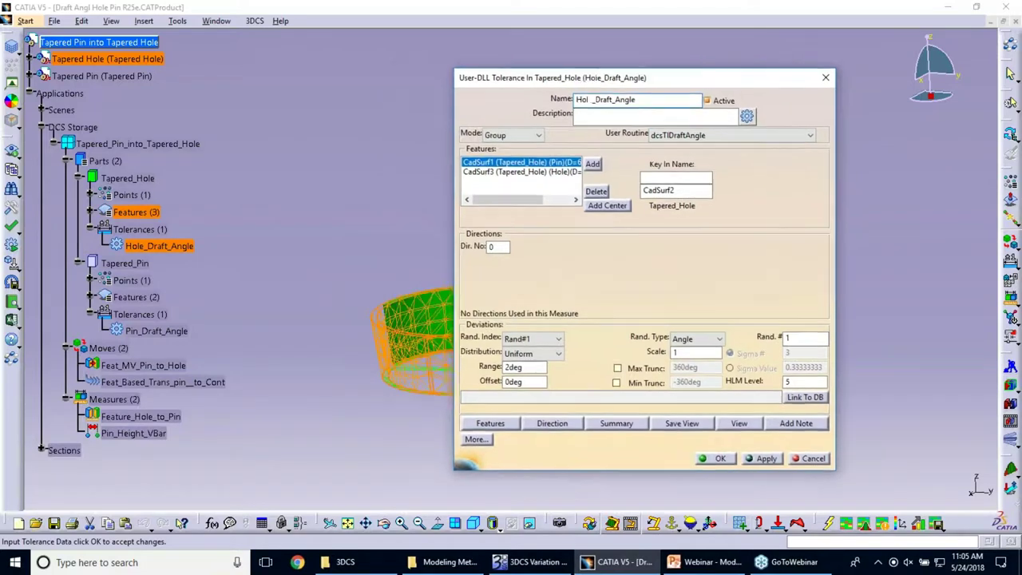
mouse_move(520, 234)
middle_down()
mouse_move(327, 210)
mouse_move(376, 225)
middle_up()
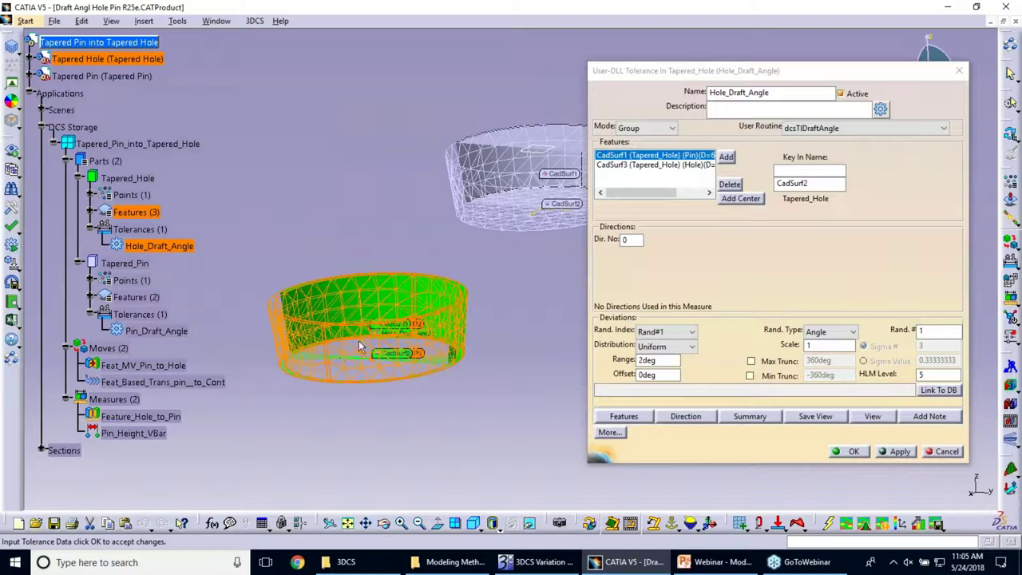
click(648, 165)
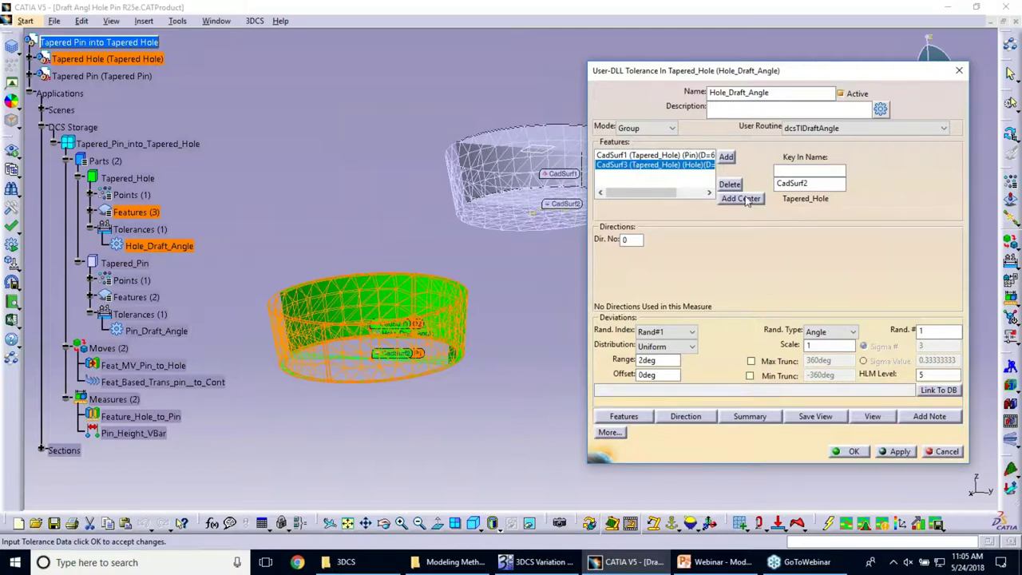
double_click(807, 184)
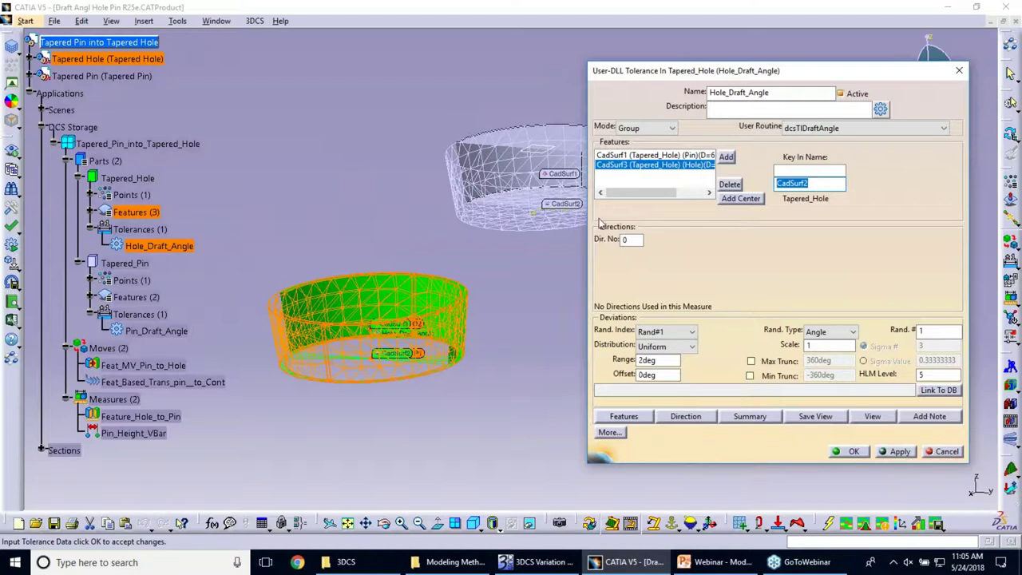
double_click(662, 361)
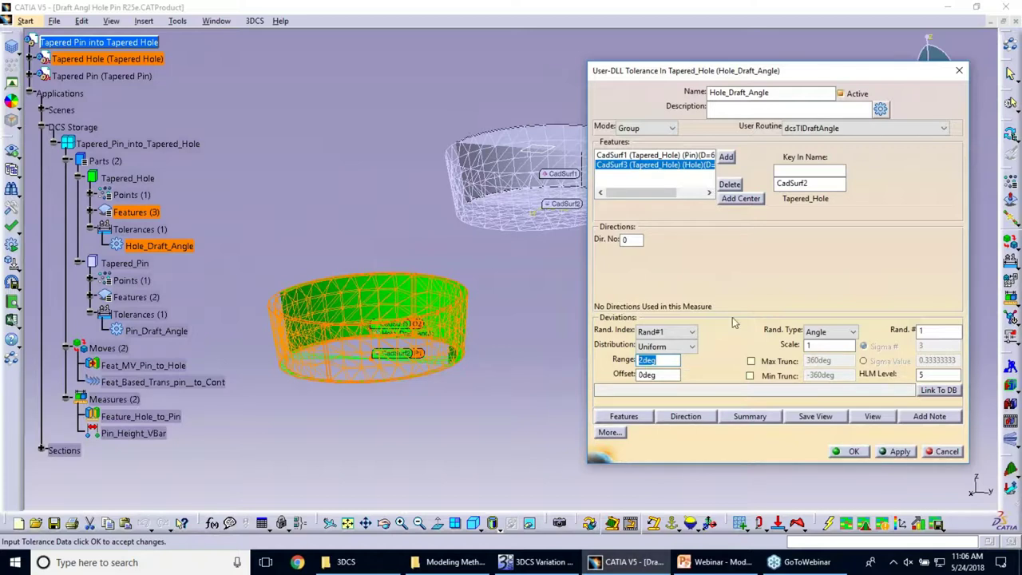
click(848, 452)
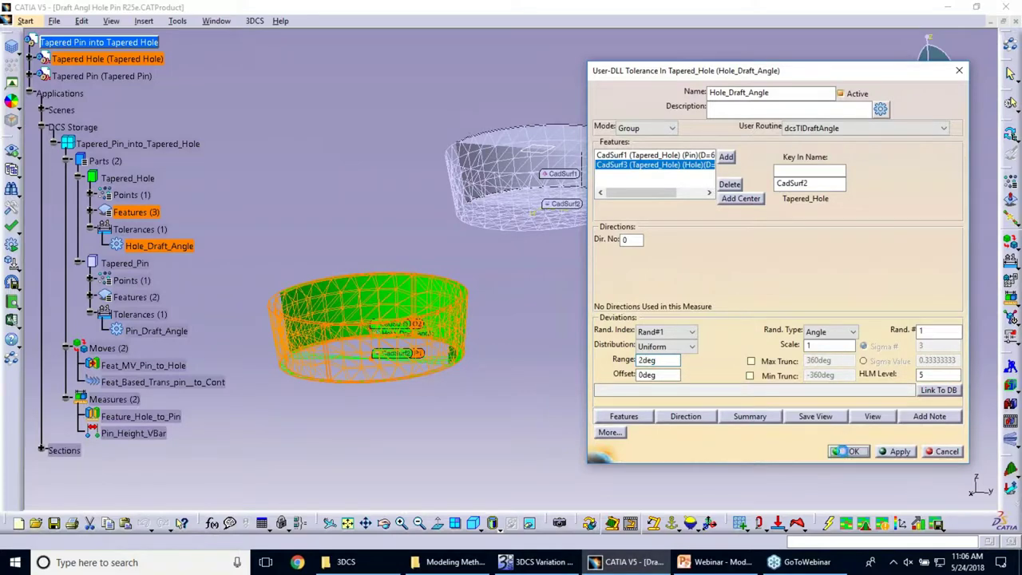
double_click(148, 333)
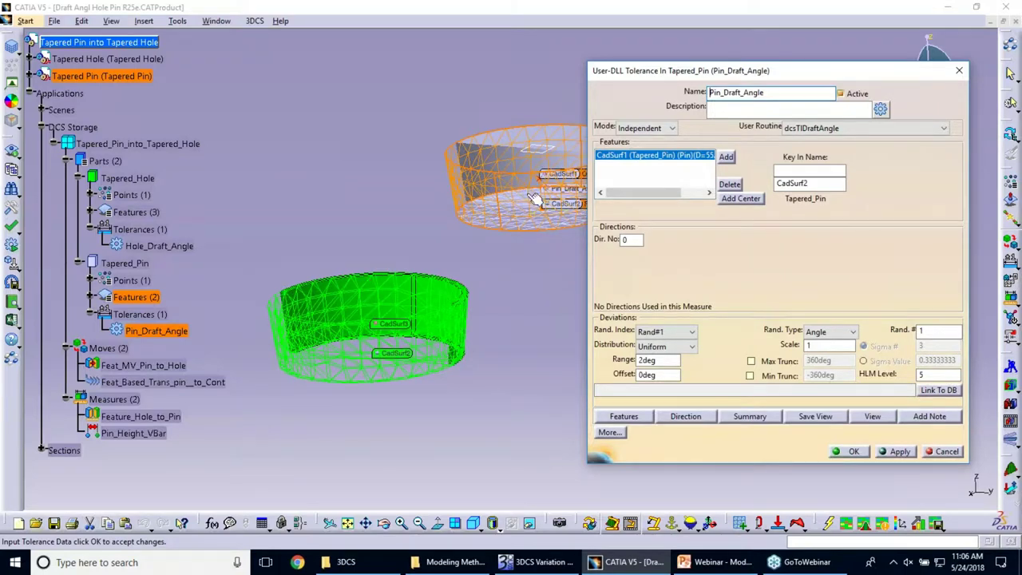
click(851, 452)
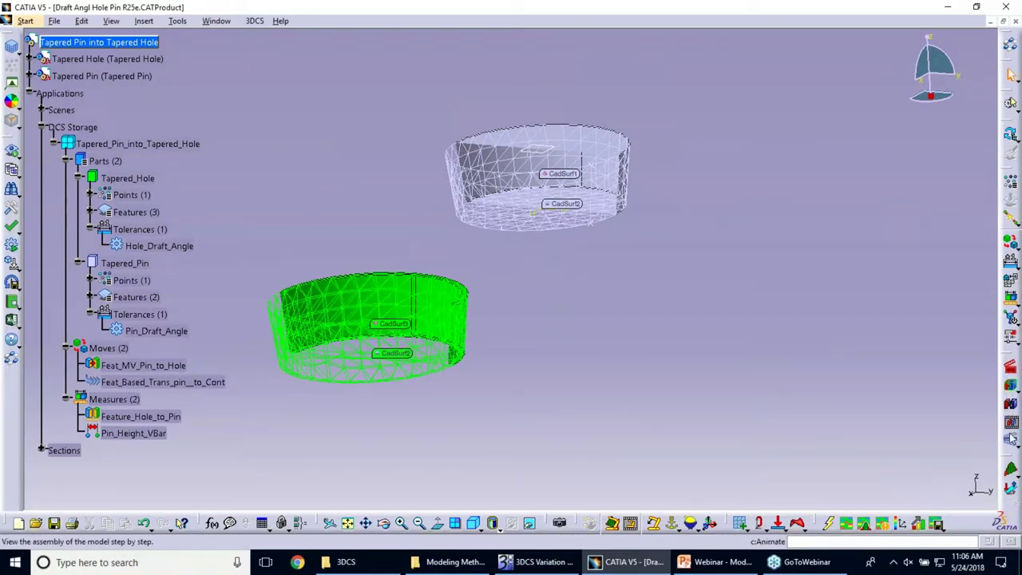
Run the live deviation animation with the run delay slowed to 270.
click(1010, 102)
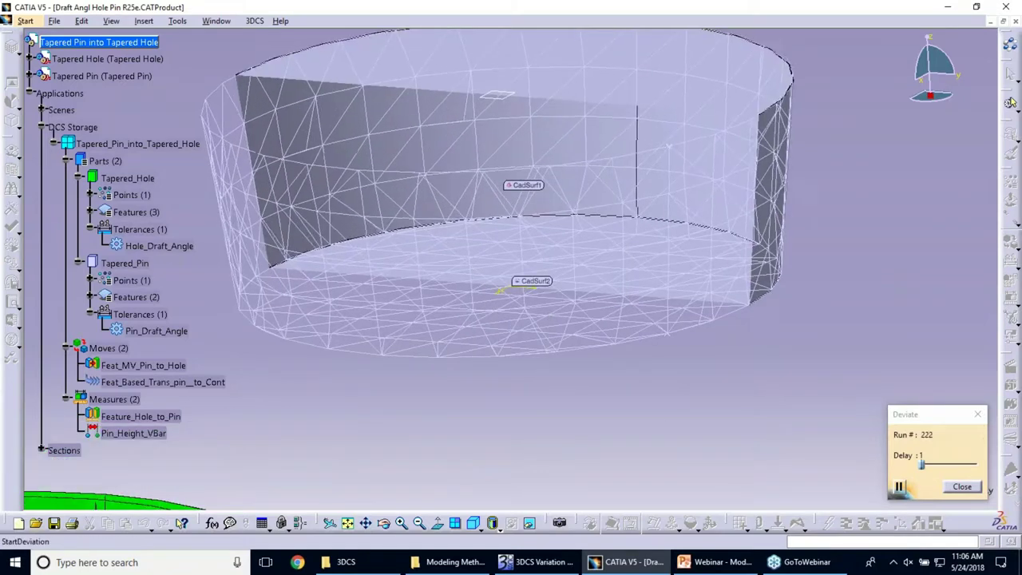
drag(922, 464, 928, 464)
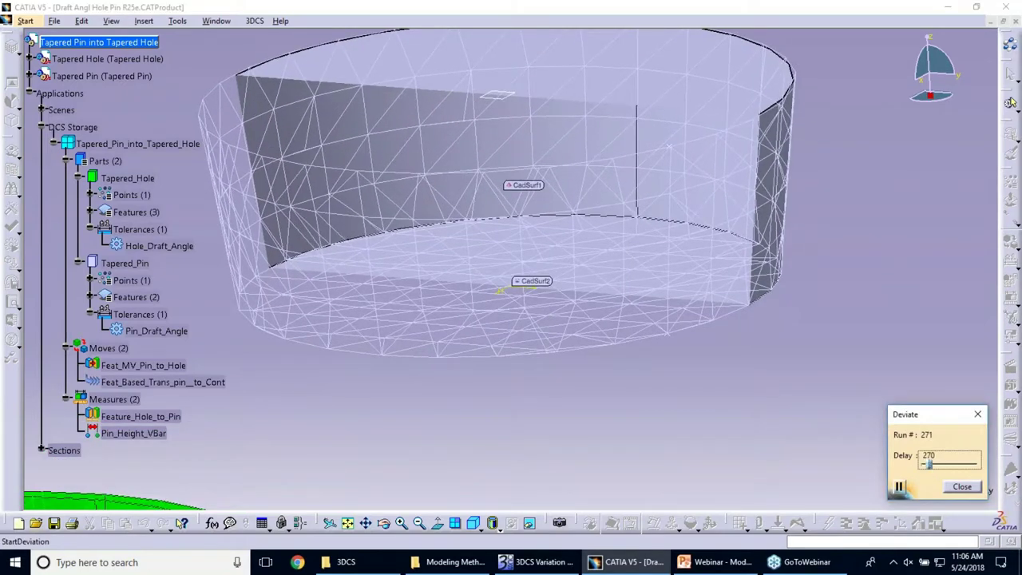
click(588, 375)
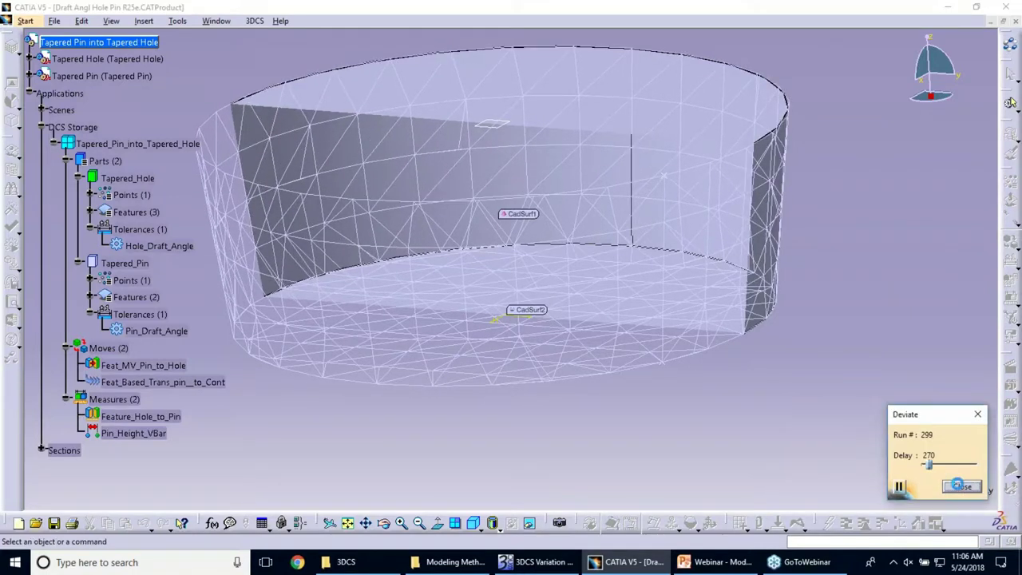
Close the deviation animation and briefly reopen and close Hole_Draft_Angle.
click(975, 487)
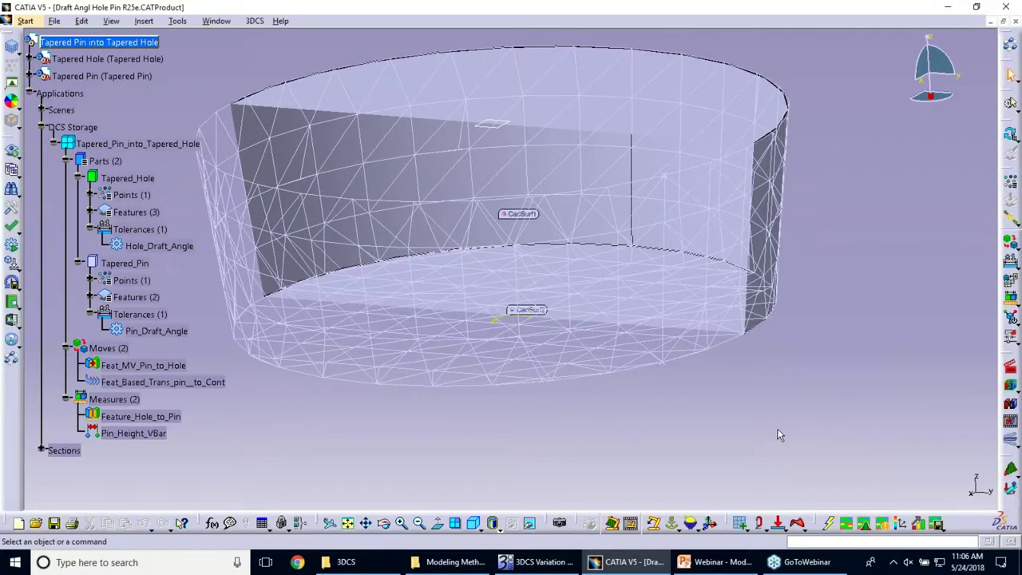
double_click(158, 246)
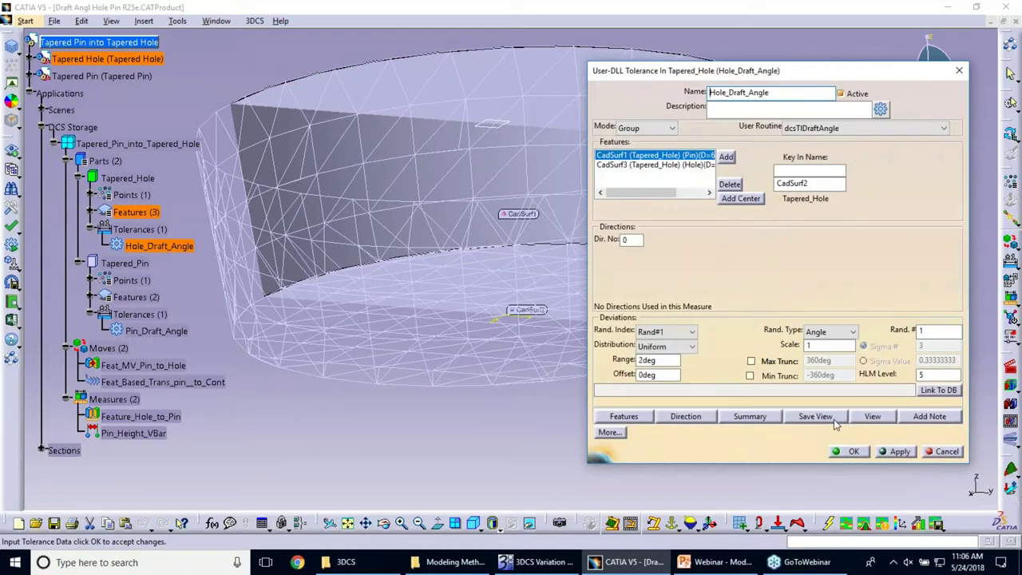
click(942, 452)
Review Pin_Draft_Angle's CadSurf1/CadSurf2 and uniform 2deg range, then accept it.
double_click(171, 333)
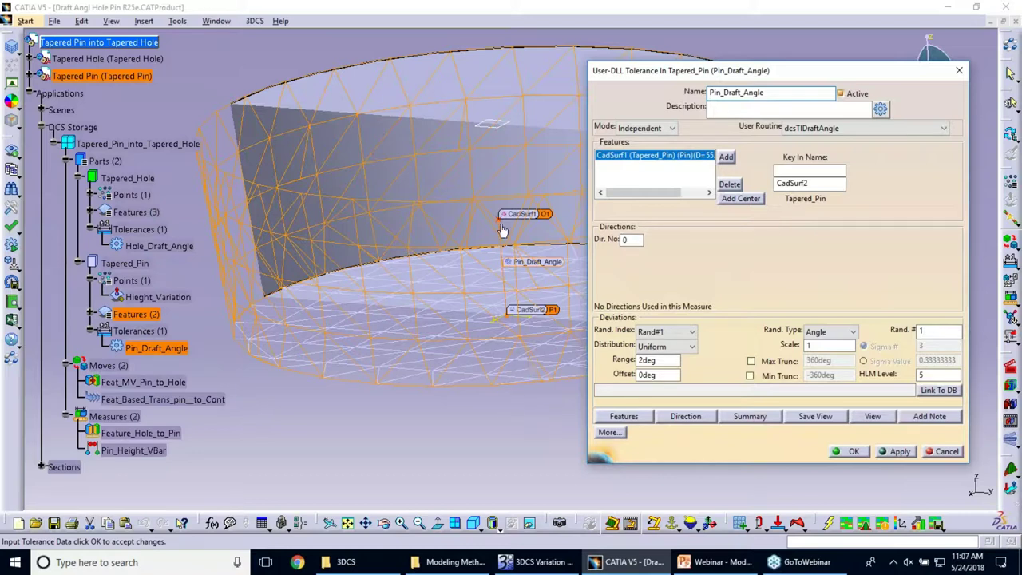
mouse_move(501, 231)
middle_down()
mouse_move(438, 356)
mouse_move(449, 356)
middle_up()
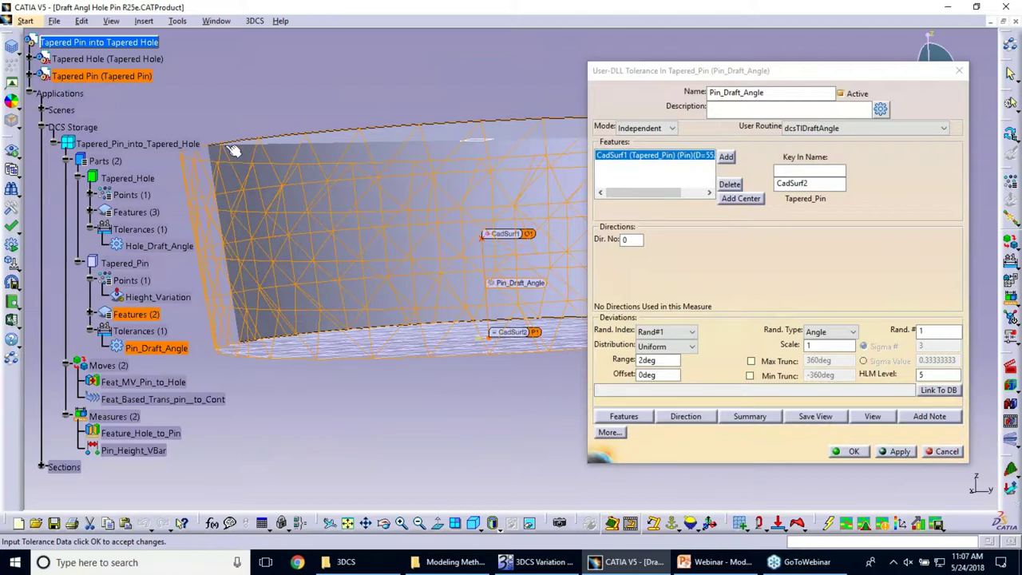
click(844, 453)
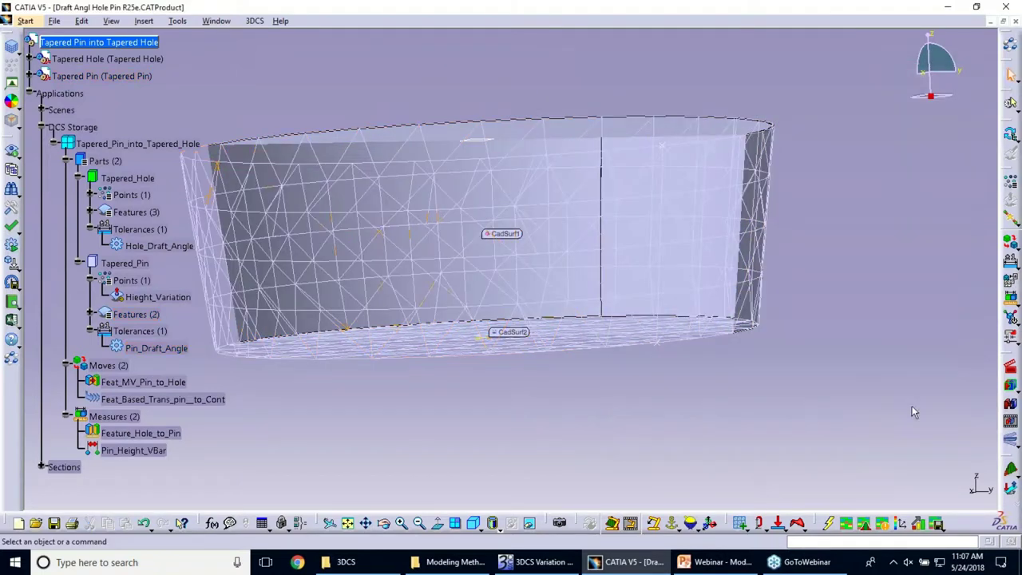
Create dynamic point dynHieght_Variation_Hieght_Variation from Hieght_Variation twice, dynamic scale -10.
click(1011, 217)
click(829, 413)
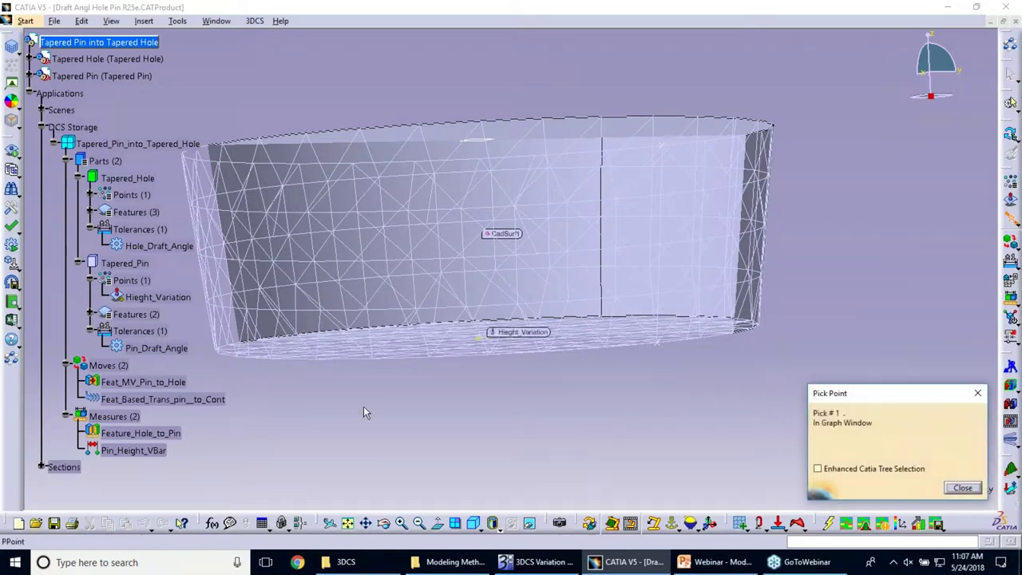
click(162, 297)
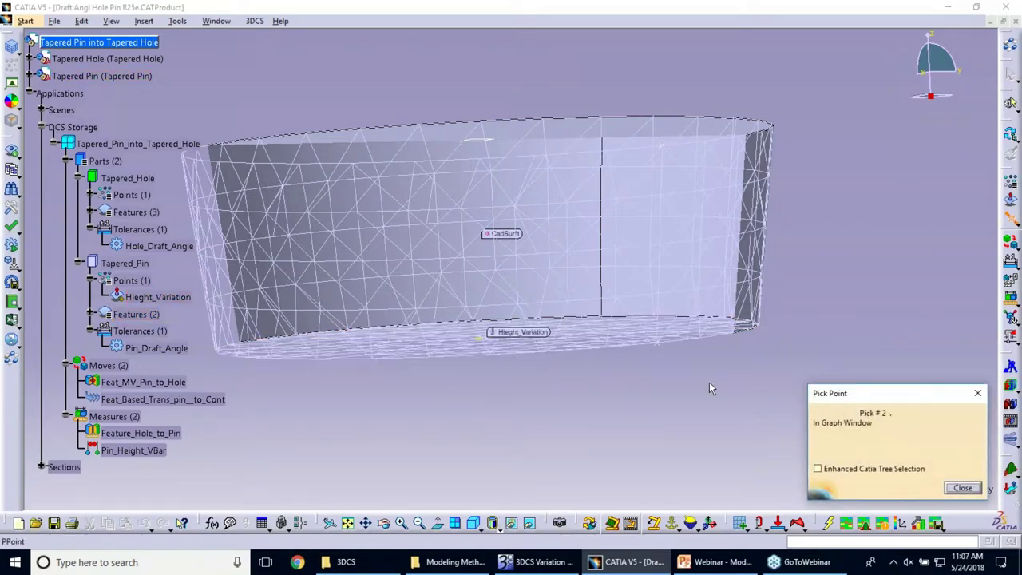
click(162, 297)
double_click(866, 468)
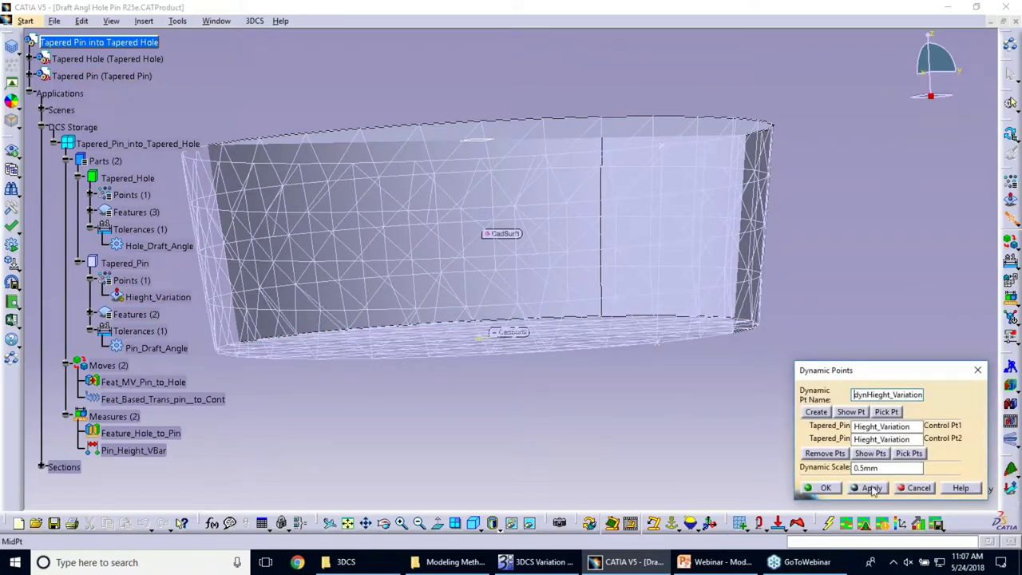
text(-15)
click(870, 488)
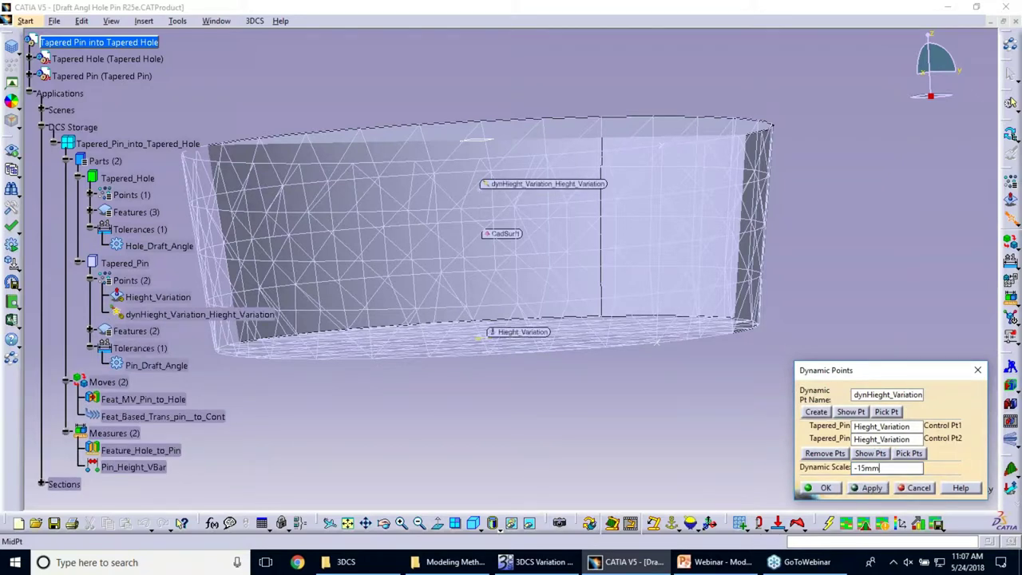
double_click(875, 467)
text(-10)
click(820, 488)
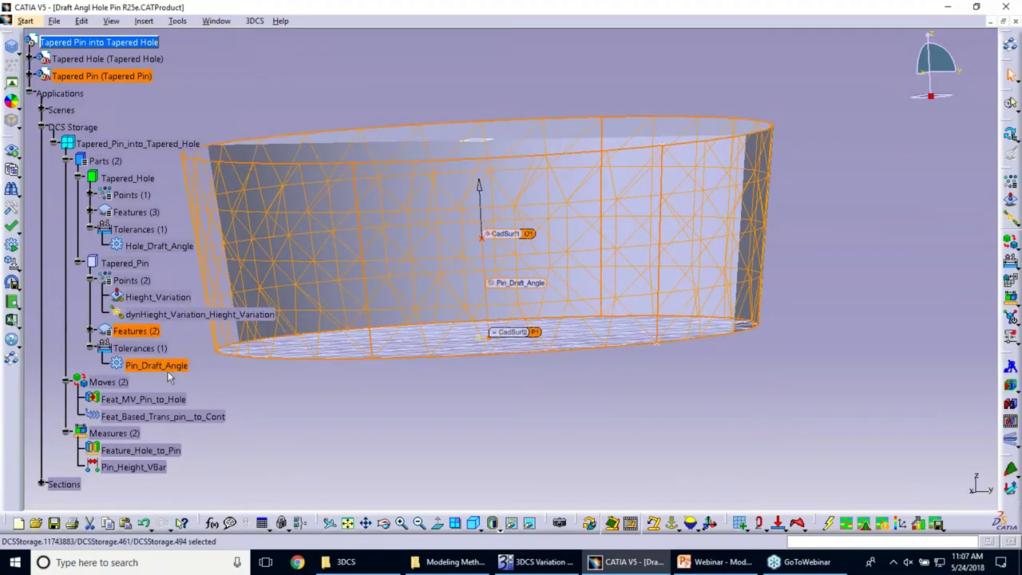
Set Pin_Draft_Angle's tolerance center to the new dynamic point.
double_click(174, 367)
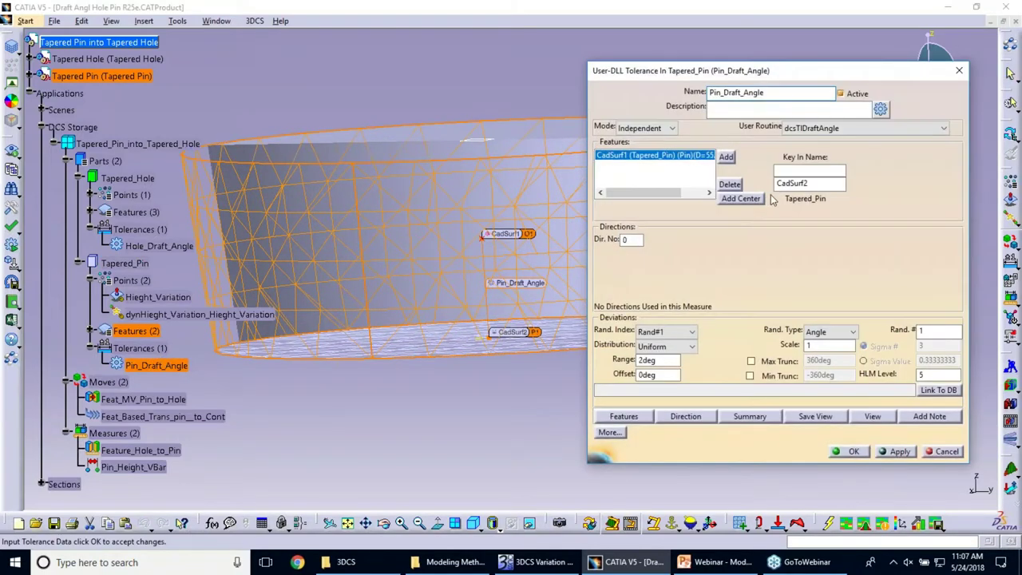
click(752, 200)
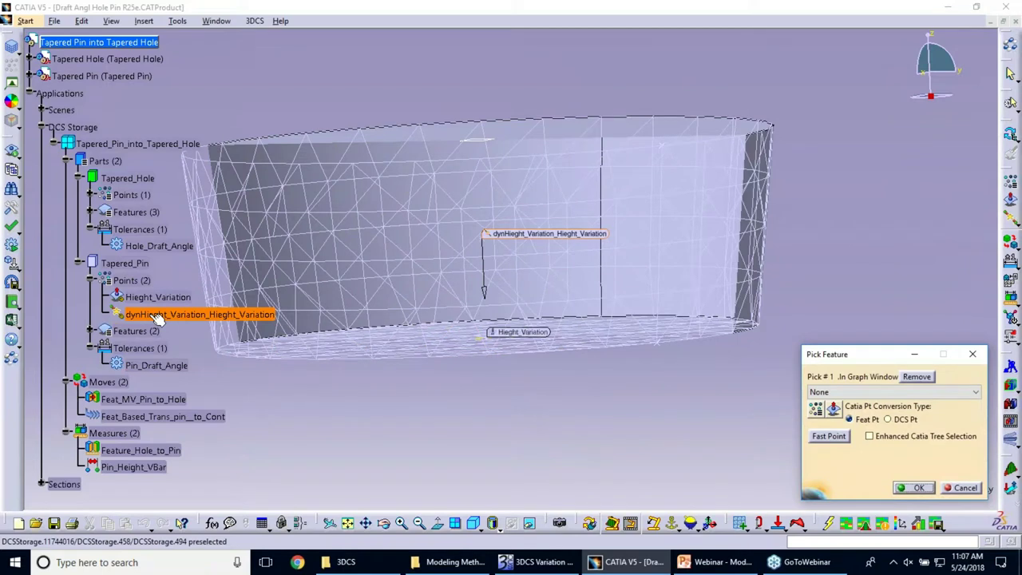
click(159, 316)
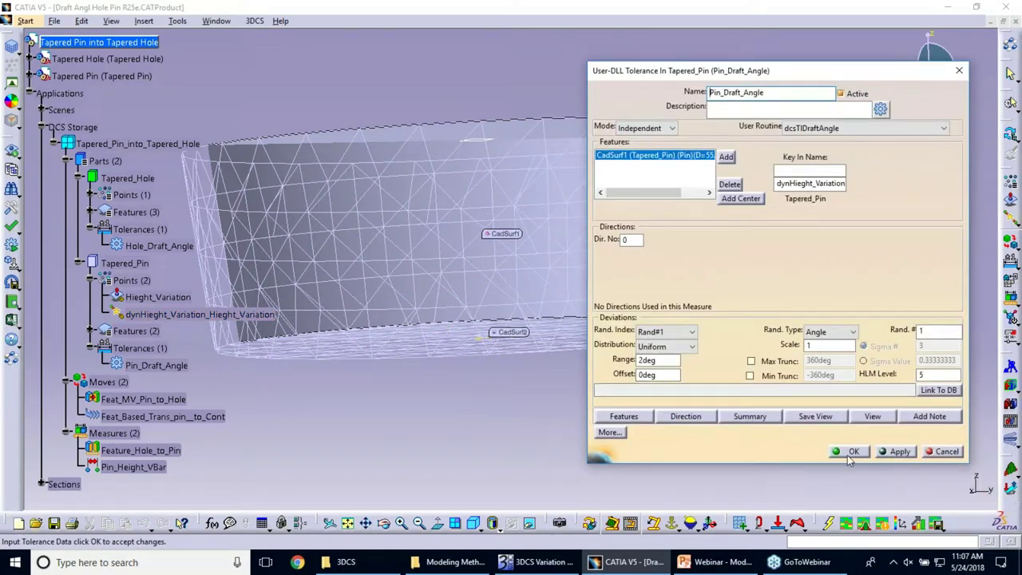
click(851, 452)
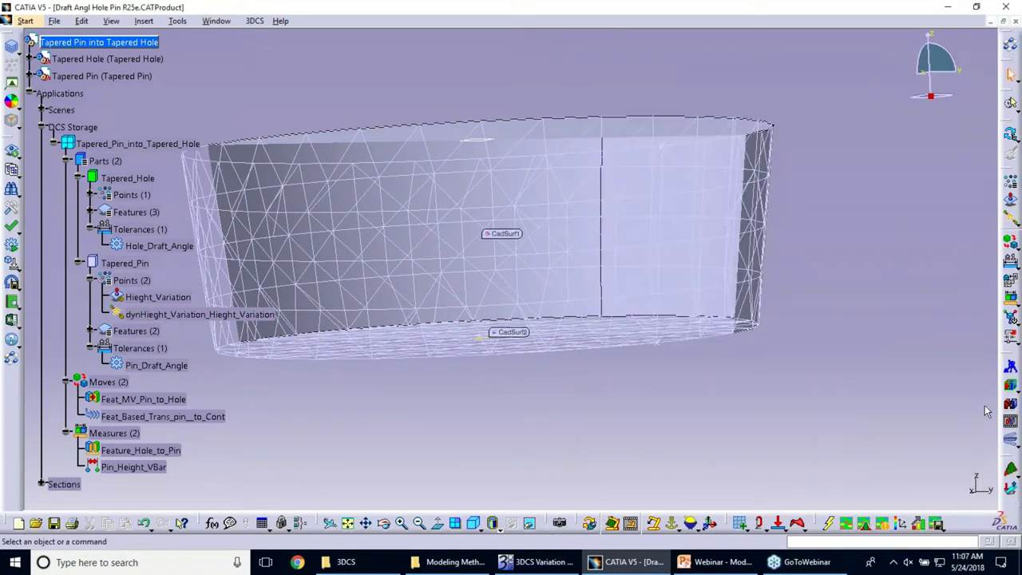
Preview deviated runs briefly, then leave creation mode.
click(1010, 441)
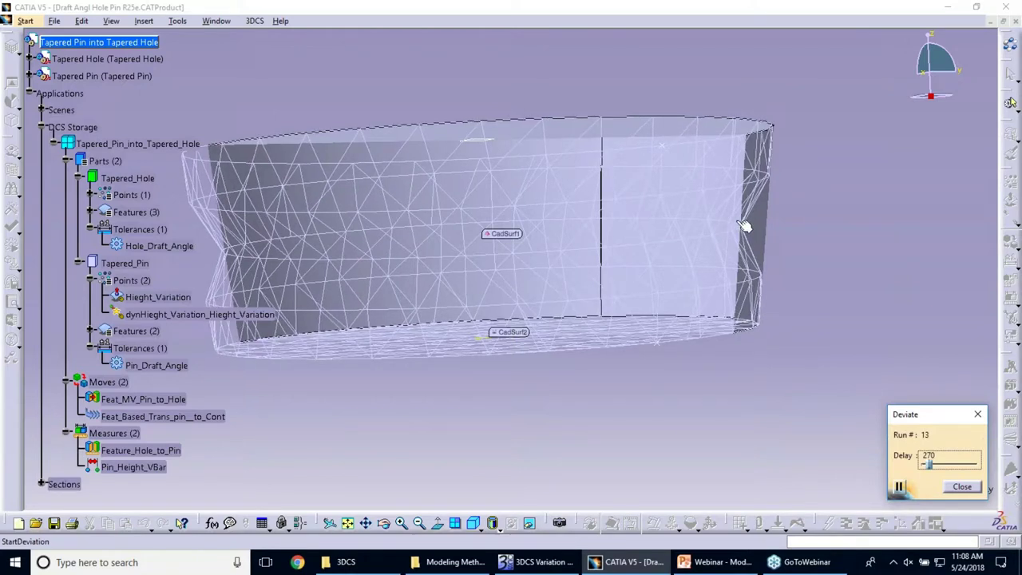
click(962, 487)
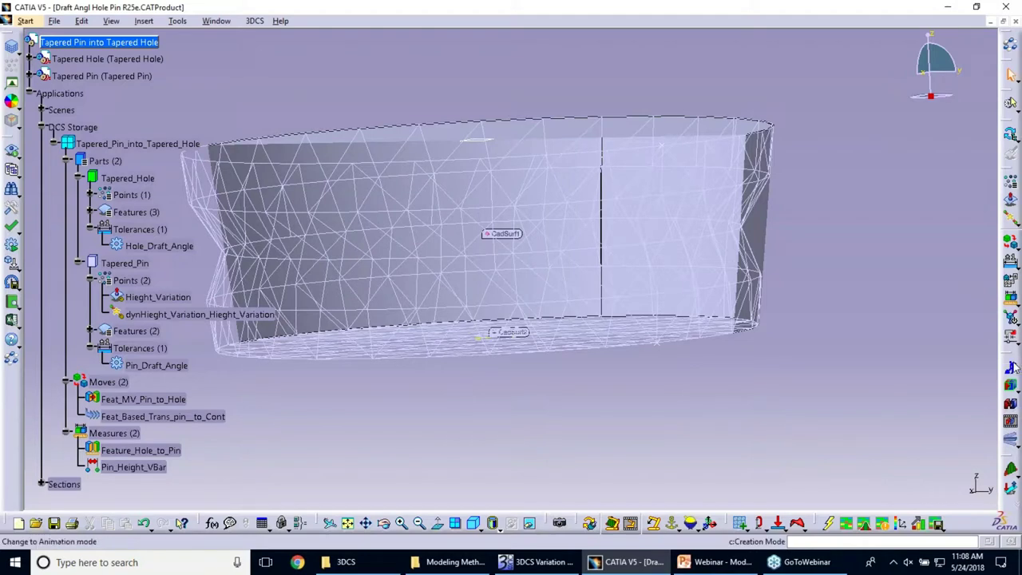
click(1011, 368)
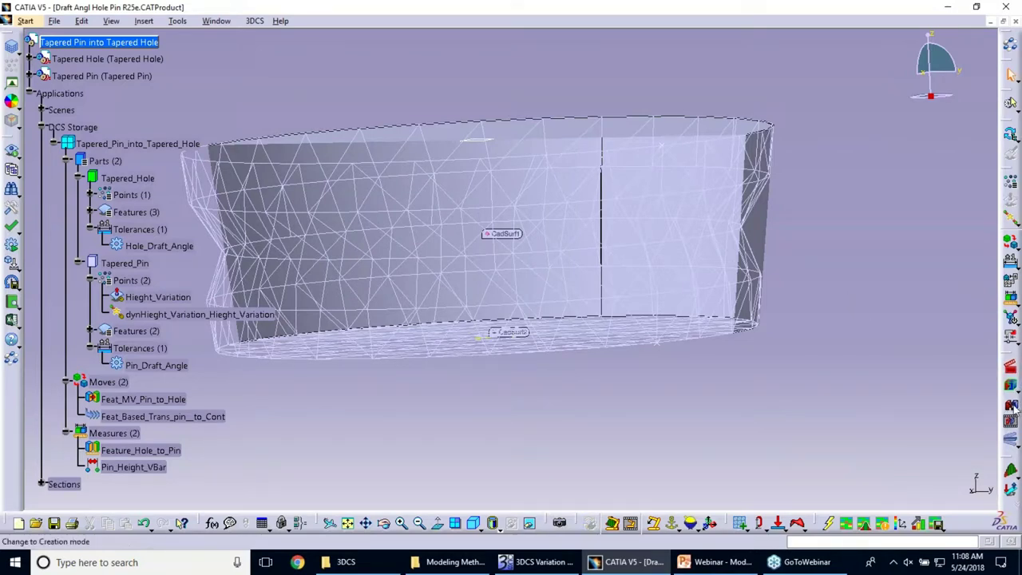
middle_click(867, 326)
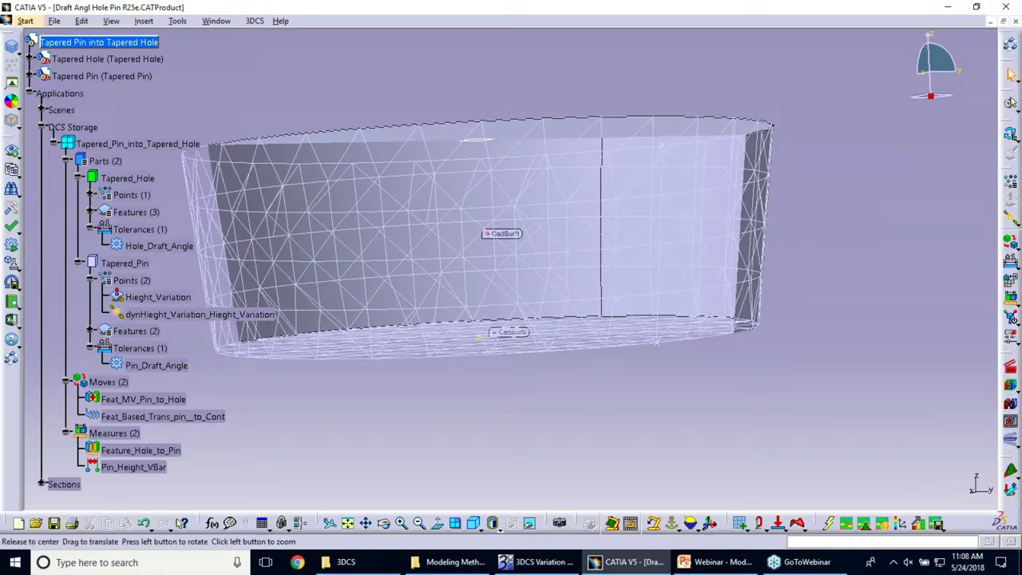
Zoom out to show hole and pin separately, then run and close a brief deviation.
middle_drag(616, 260, 429, 222)
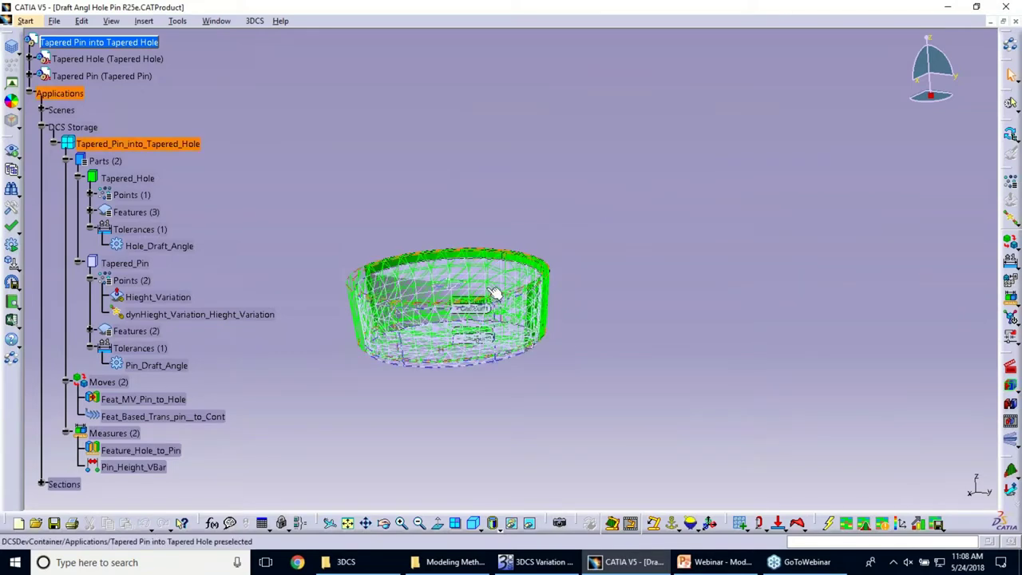
click(1010, 420)
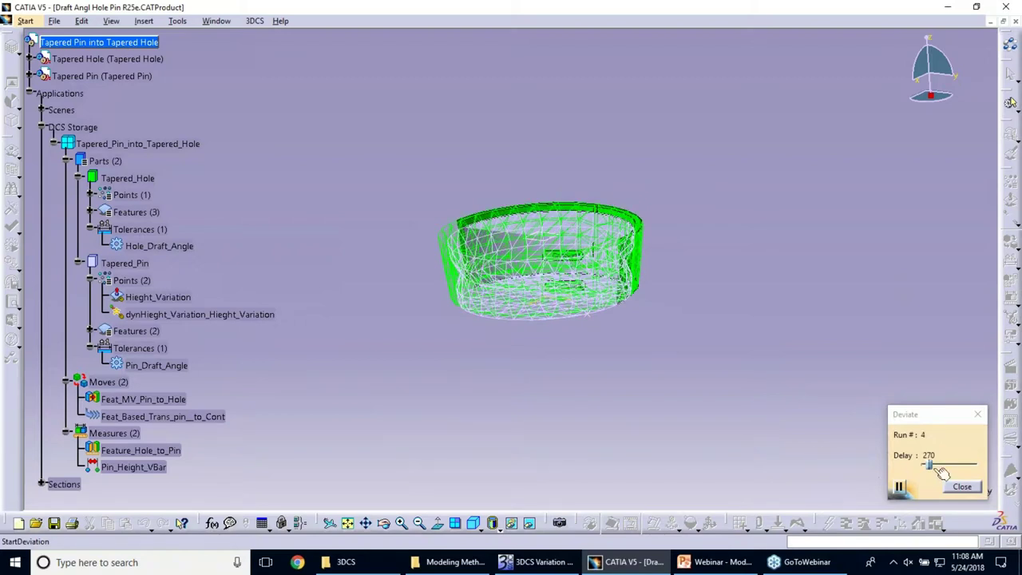
click(962, 488)
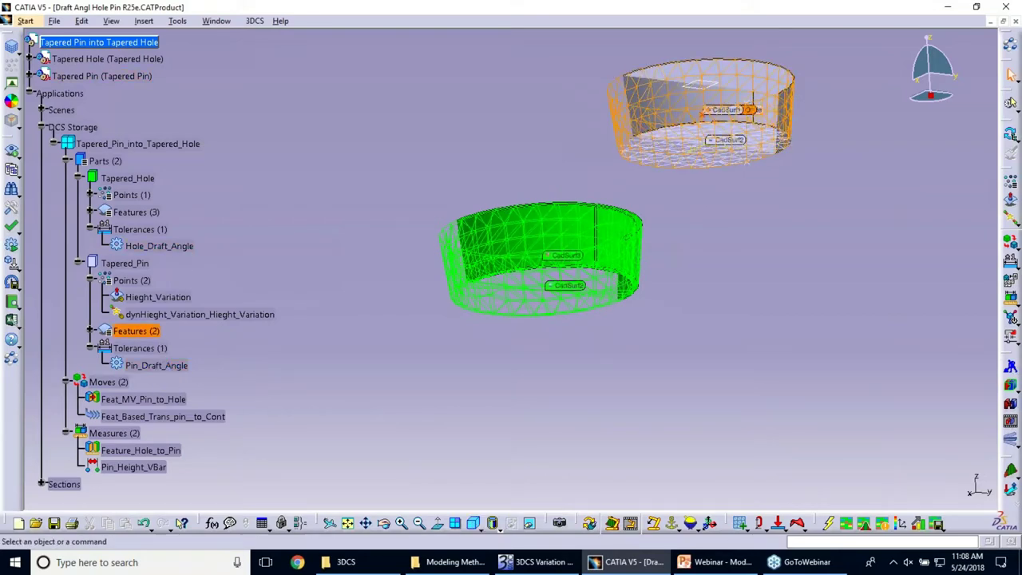
Center Pin_Draft_Angle on Hieght_Variation, nominal-build the pin into the hole, and start deviation.
click(168, 367)
double_click(159, 366)
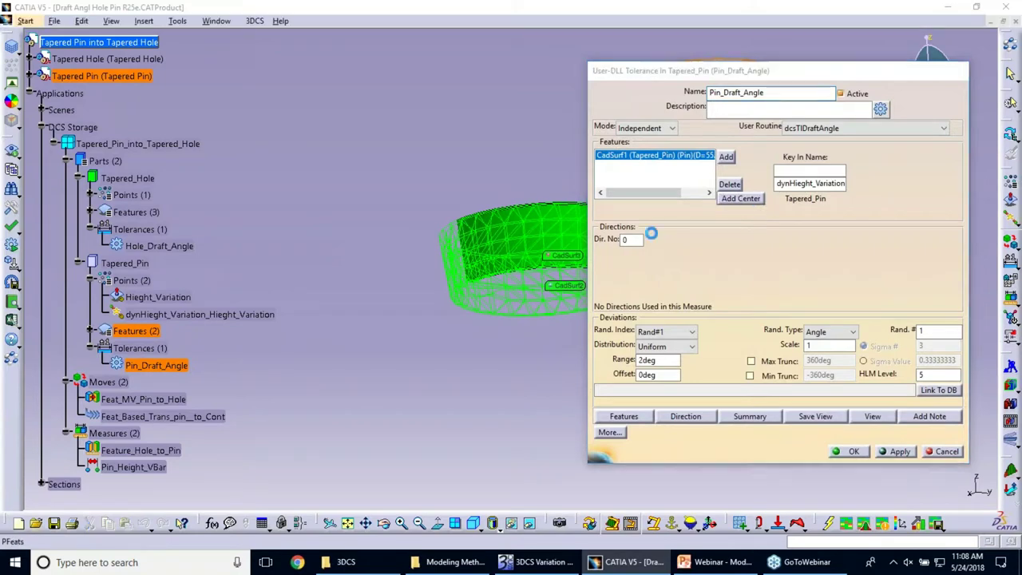
click(741, 198)
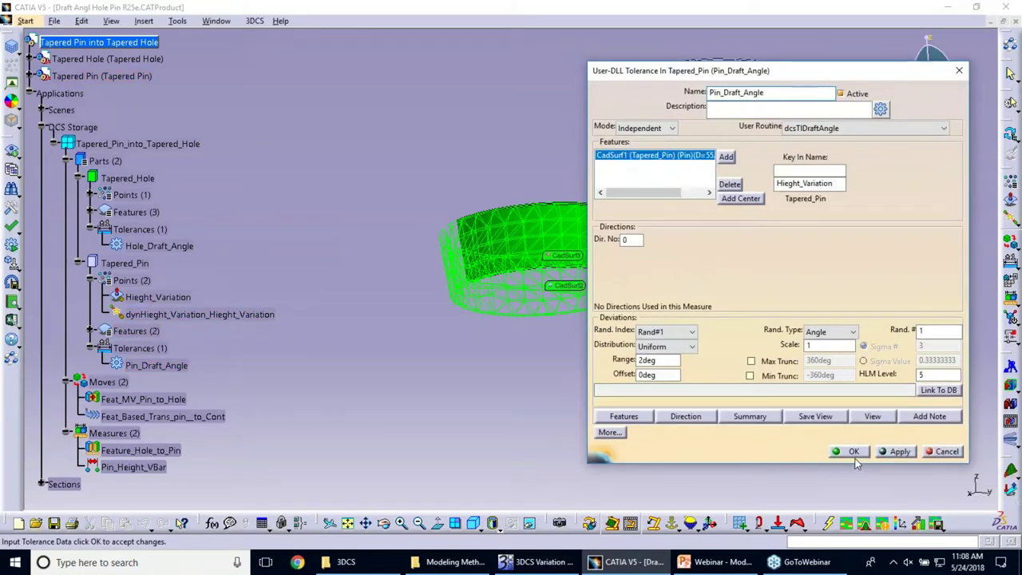
click(853, 455)
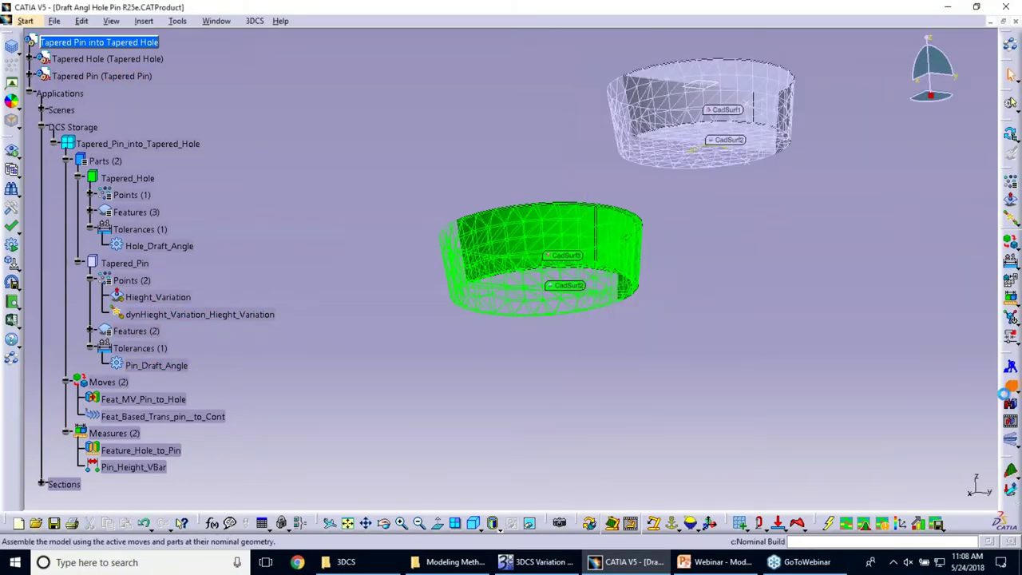
click(1011, 438)
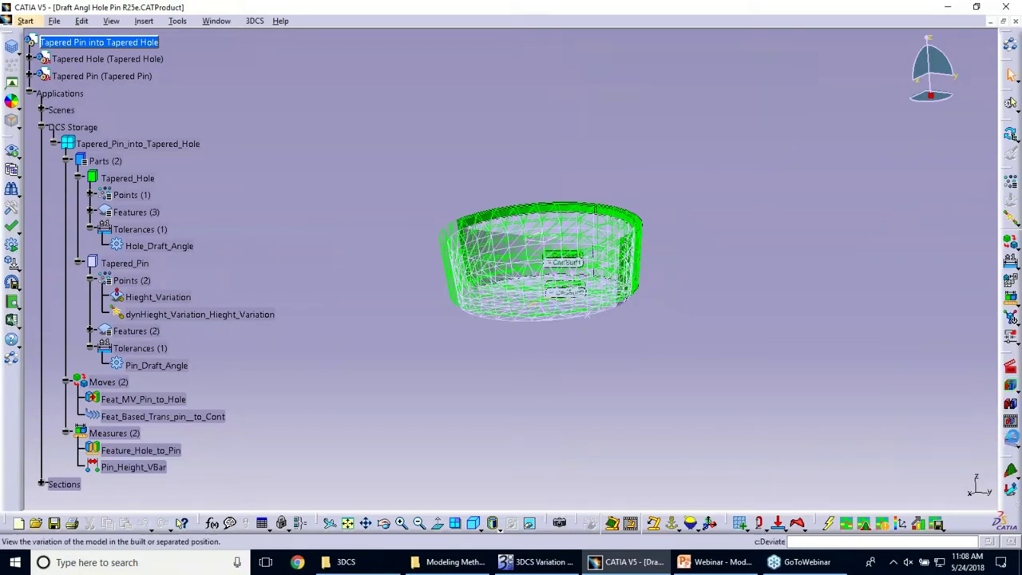
click(1010, 455)
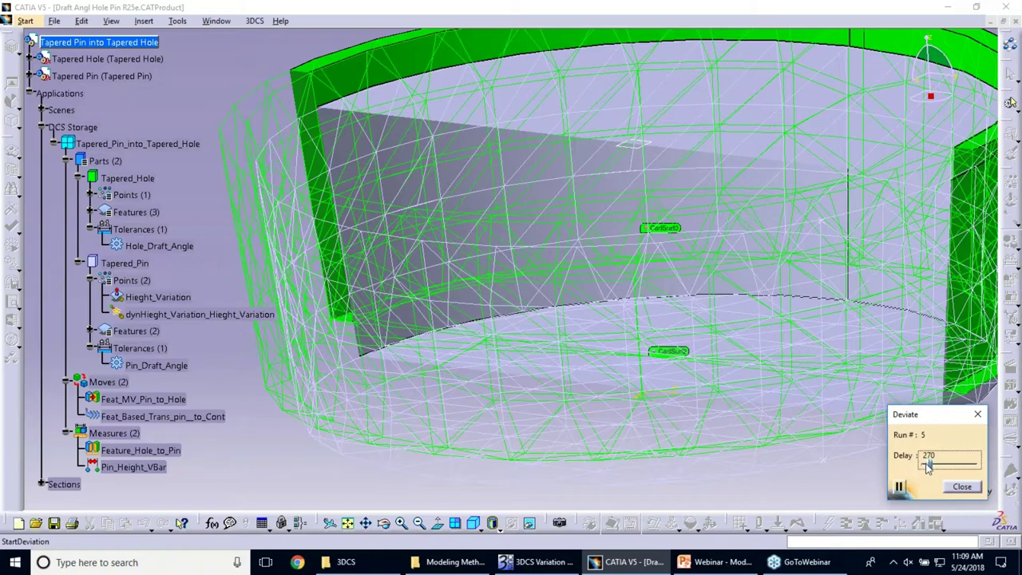
Run the deviation with zero delay to watch the pin tip, then close it.
drag(928, 467, 920, 467)
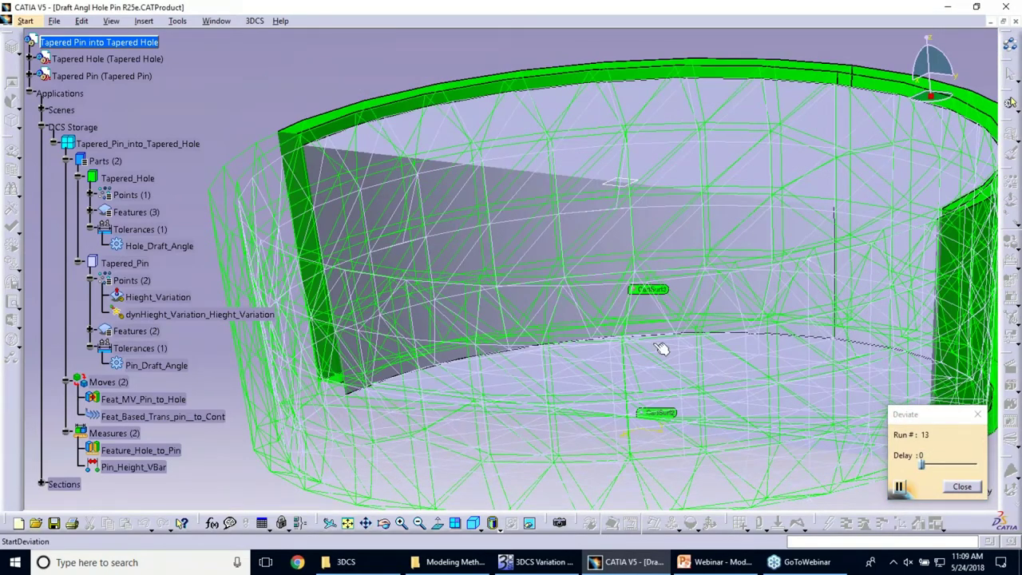
click(962, 487)
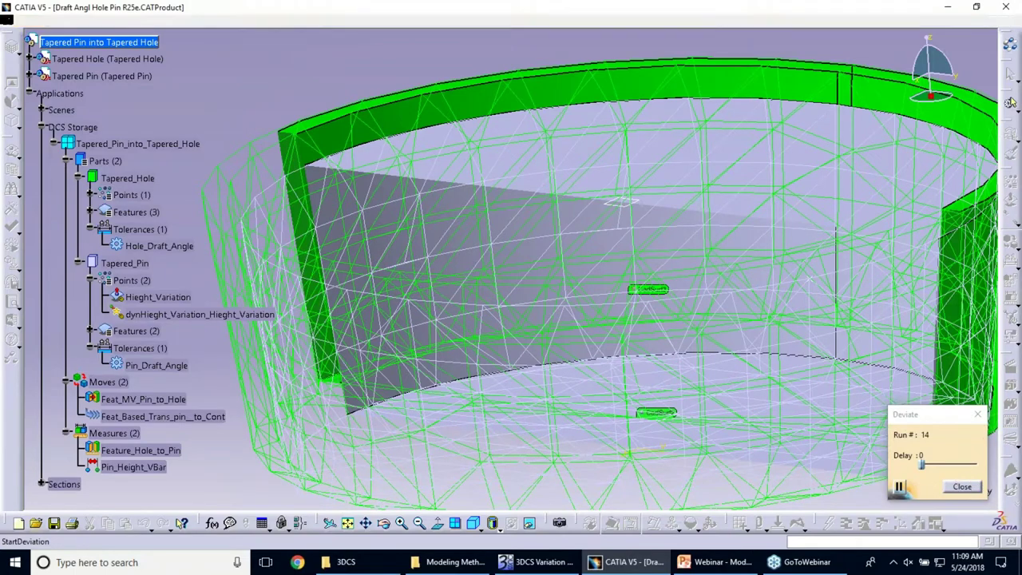